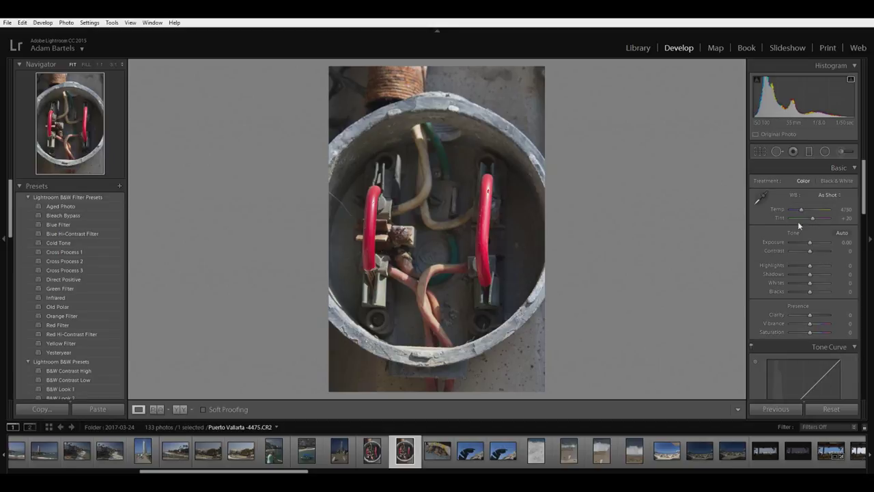
In the Basic panel set Contrast +36, Exposure +0.12, Shadows +43, Whites +31 and Blacks -43
drag(810, 244, 817, 245)
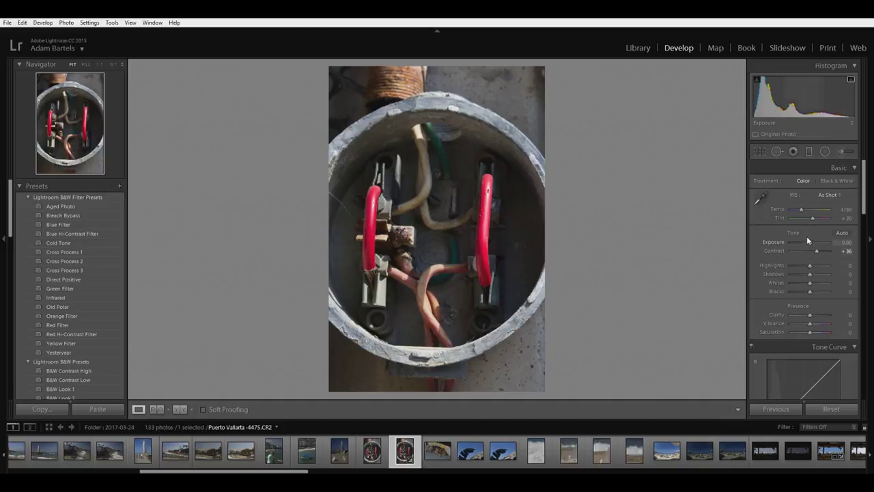
drag(809, 235, 810, 235)
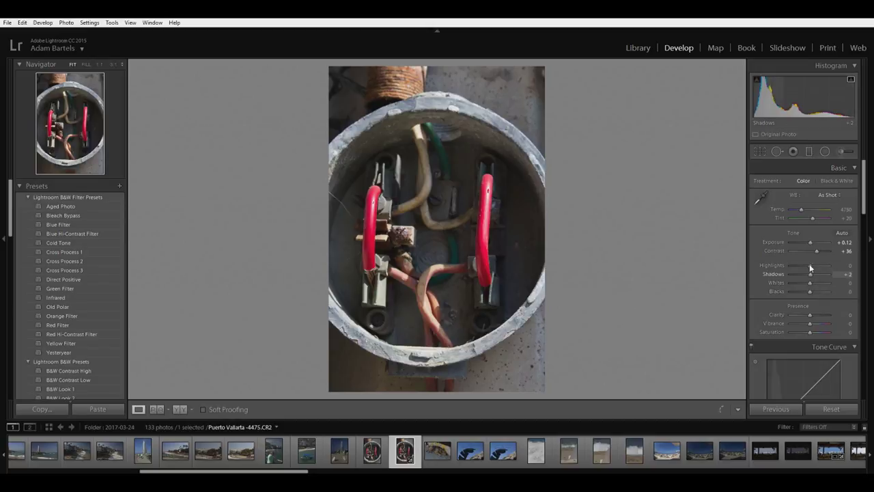
drag(810, 264, 817, 265)
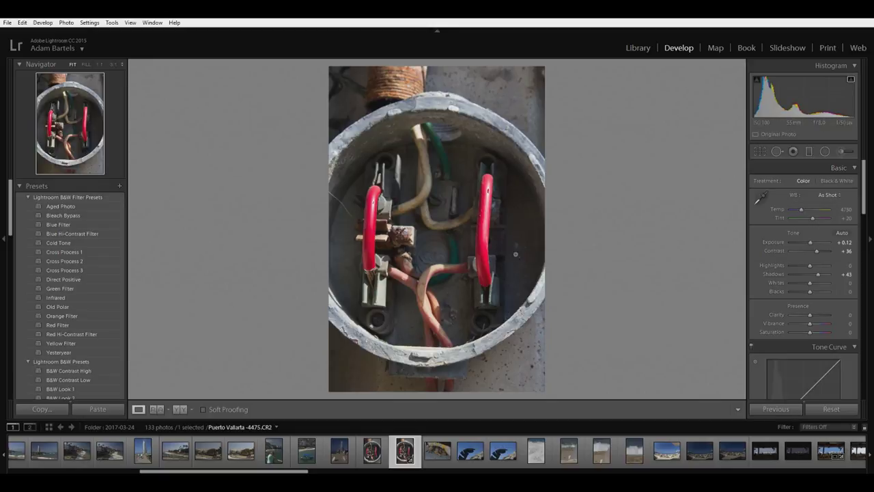
drag(811, 278, 816, 280)
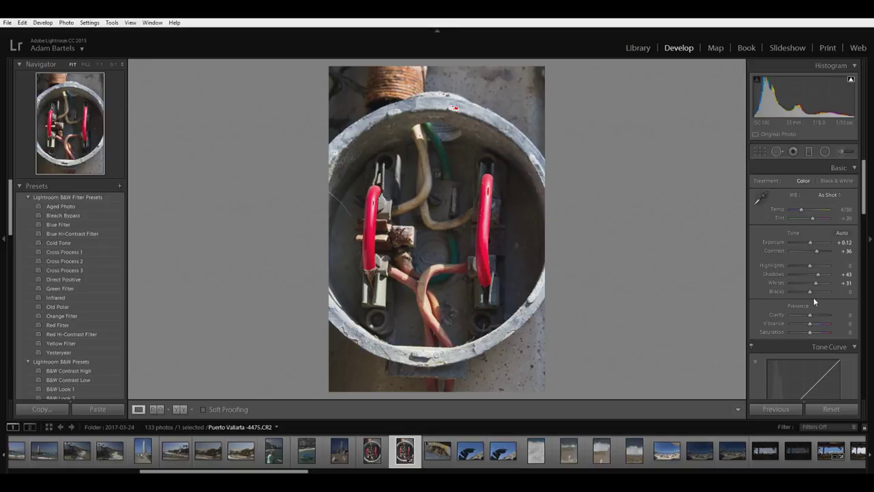
drag(808, 284, 801, 287)
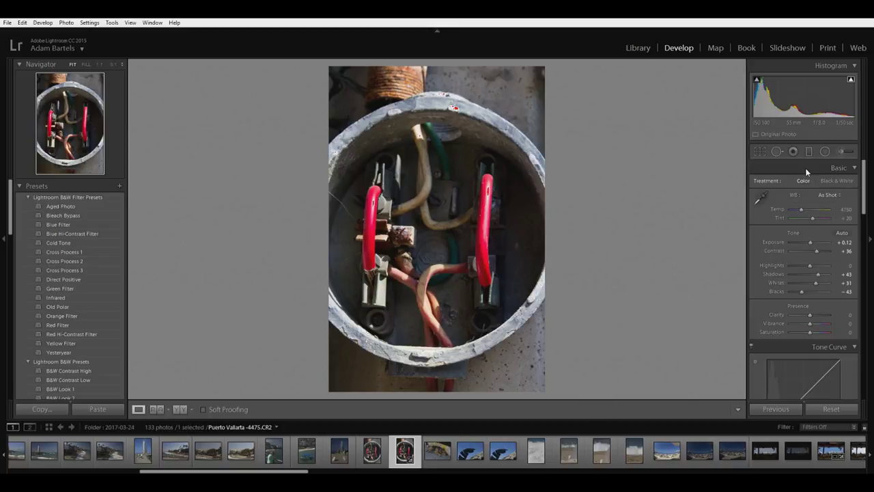
Preview Black & White, return to Color, then set Clarity +43, Vibrance +36 and Saturation +7
click(838, 178)
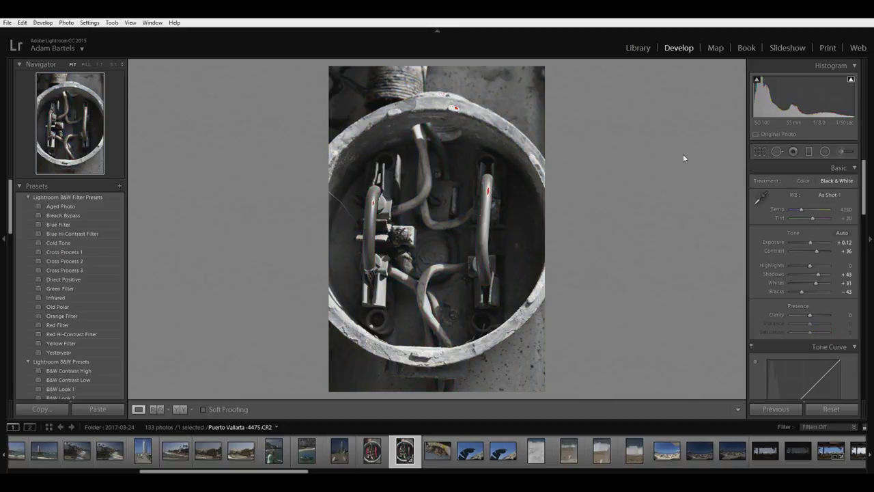
click(802, 180)
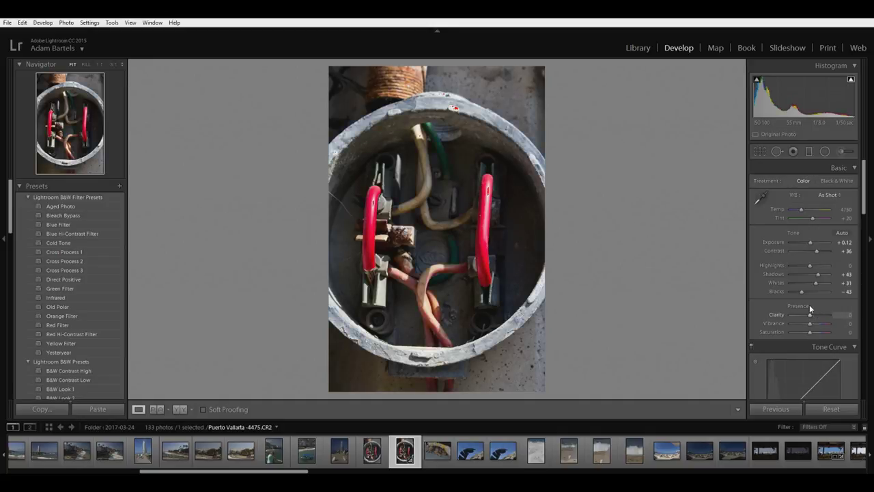
drag(810, 308, 819, 306)
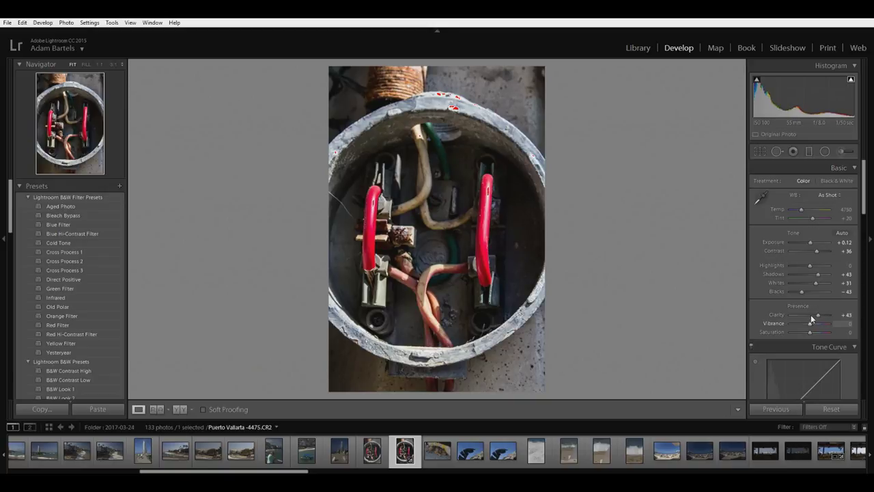
drag(813, 315, 818, 319)
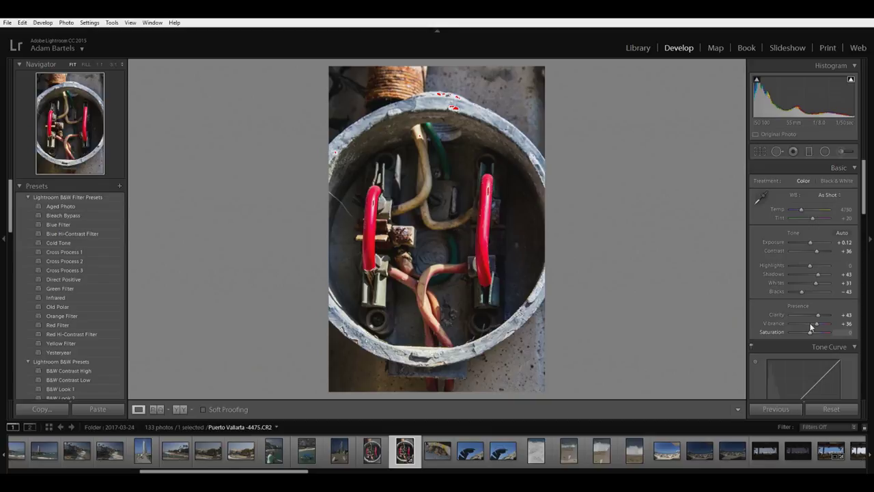
drag(810, 325, 813, 325)
key(Down)
In the Tone Curve, raise the Lights region to +12 and lower the Darks to -2
scroll(764, 304, down, 4)
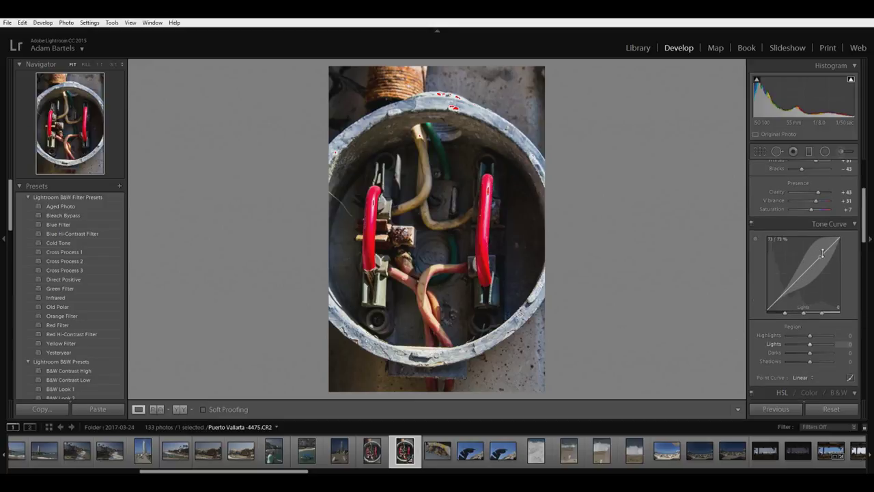
drag(822, 253, 821, 252)
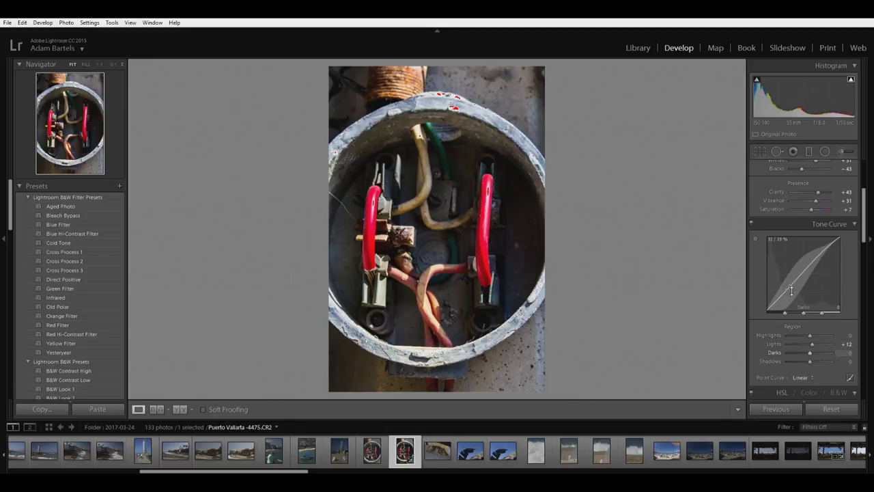
drag(790, 287, 789, 289)
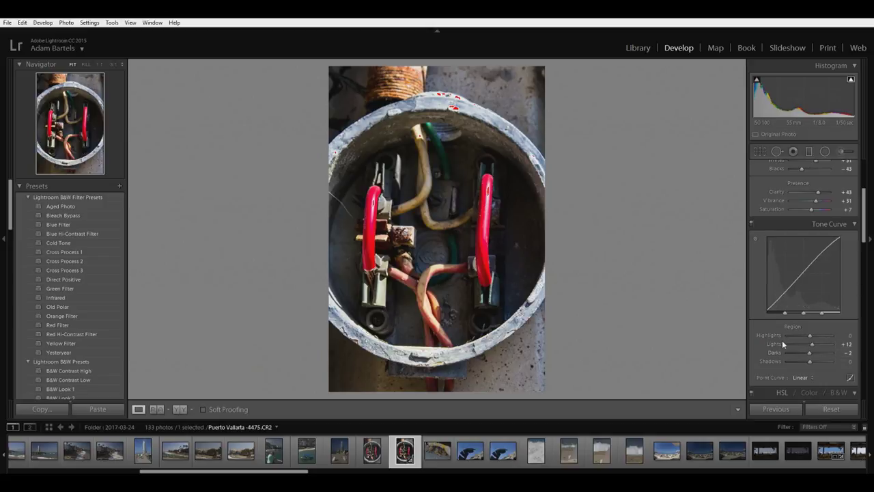
scroll(765, 335, down, 2)
scroll(765, 335, down, 4)
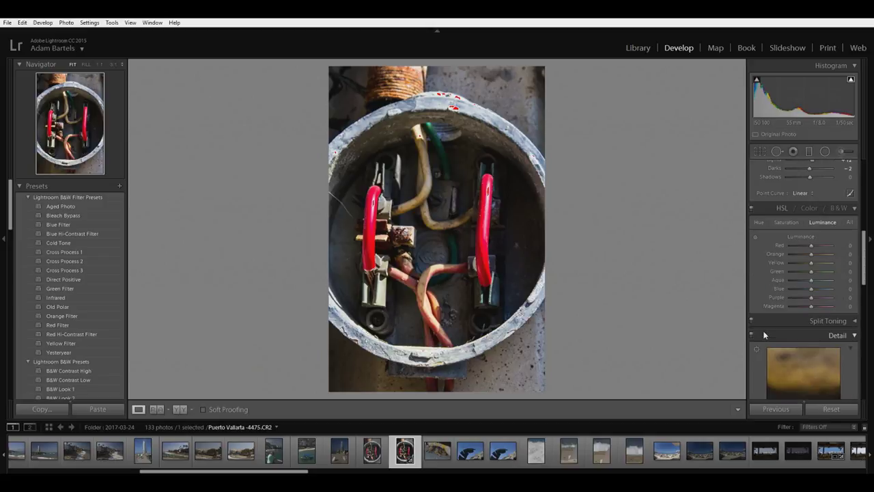
In HSL Saturation, drop Orange, Green, Aqua, Blue, Purple and Magenta to -100, keeping only Red
click(785, 222)
drag(811, 250, 754, 250)
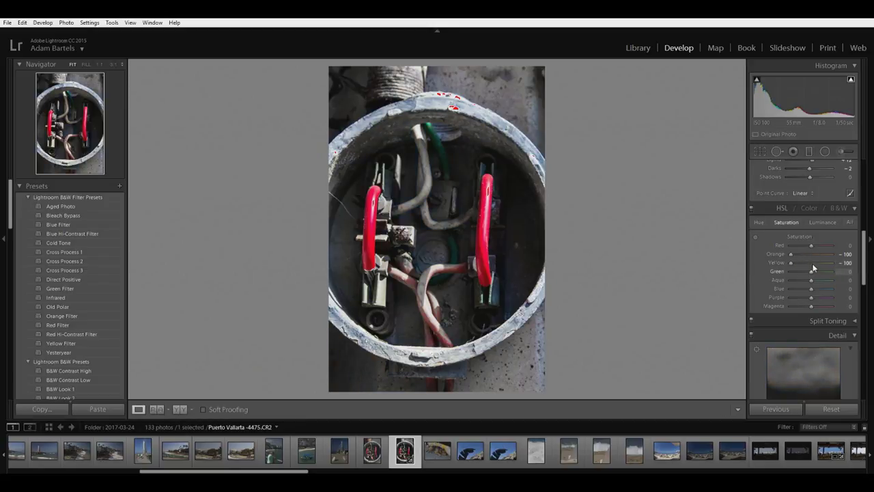
drag(787, 267, 751, 268)
drag(811, 280, 754, 292)
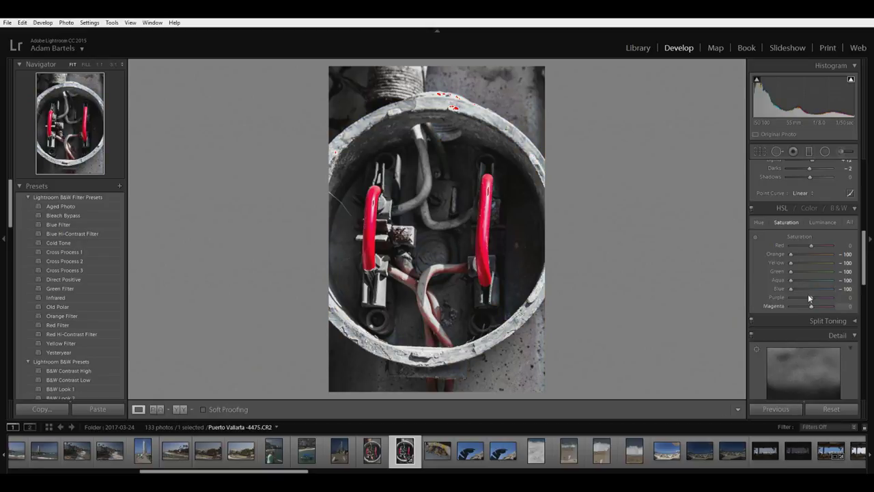
drag(811, 296, 754, 295)
drag(811, 305, 762, 306)
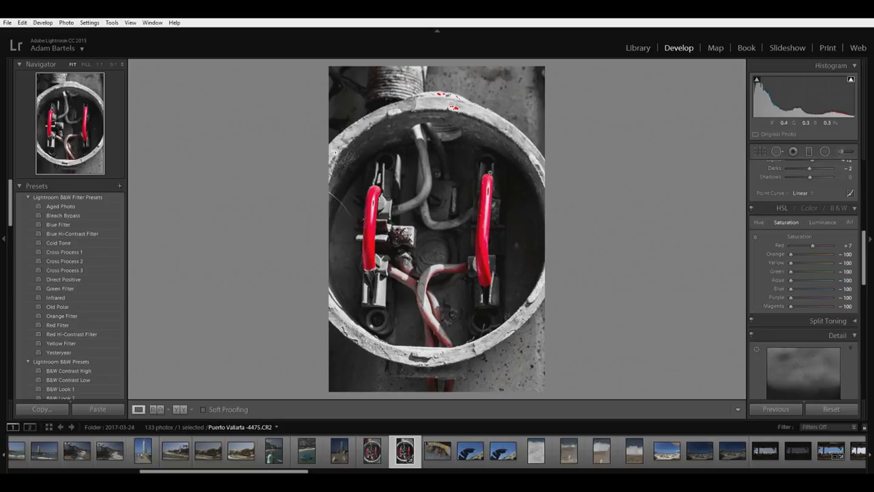
click(846, 151)
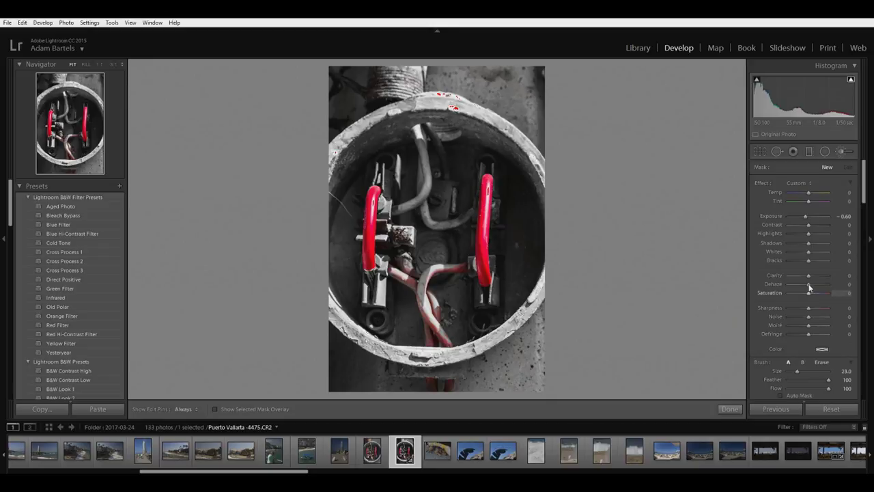
Set the brush to Saturation -100 and paint the red specks along the top rim gray
drag(810, 288, 787, 292)
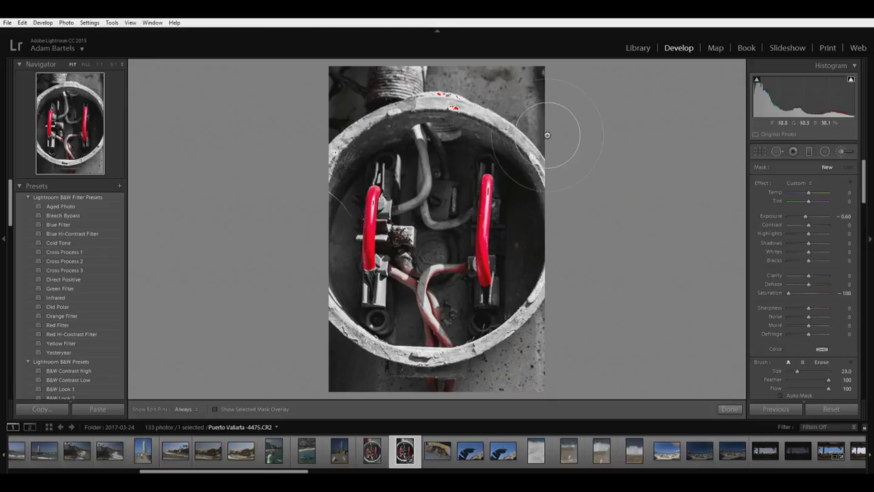
scroll(547, 134, down, 7)
mouse_move(532, 115)
mouse_down()
mouse_move(430, 102)
mouse_move(352, 109)
mouse_up()
key(h)
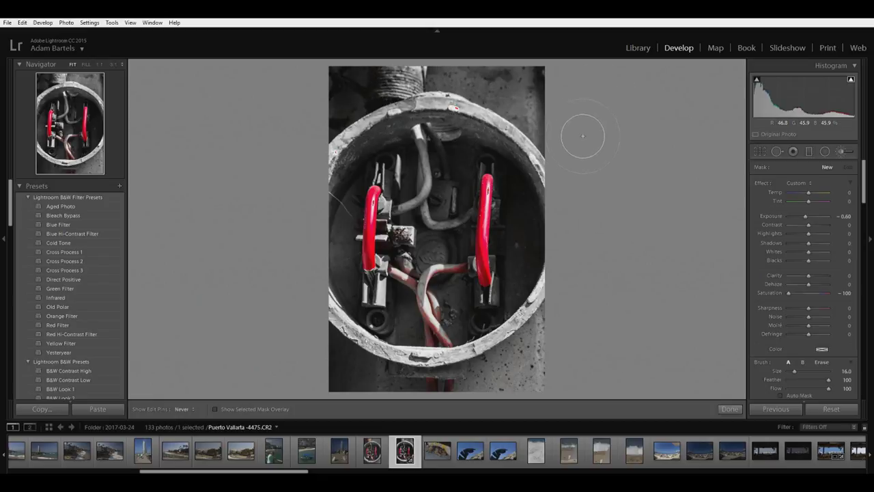
mouse_move(583, 135)
mouse_down()
mouse_move(490, 111)
mouse_move(561, 142)
mouse_move(455, 127)
mouse_move(405, 136)
mouse_move(341, 167)
mouse_move(421, 127)
mouse_move(521, 123)
mouse_up()
key(h)
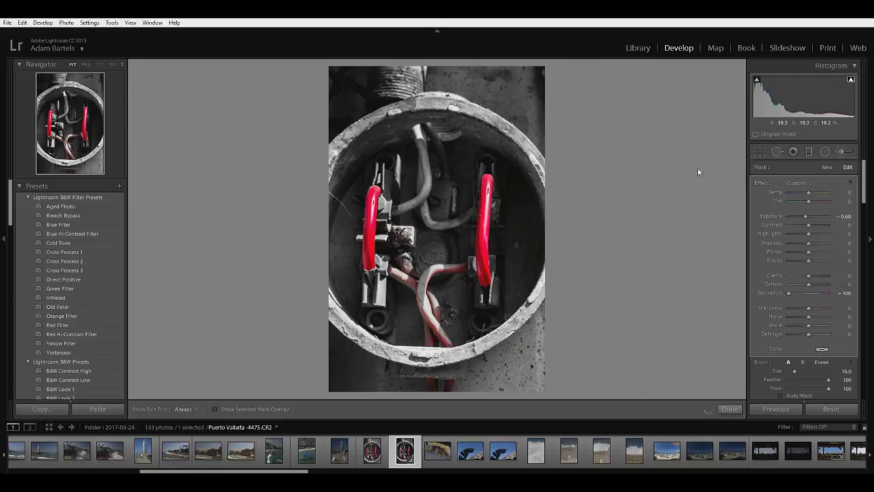
Reset the brush Exposure to 0 and shrink the brush to size 7
double_click(771, 216)
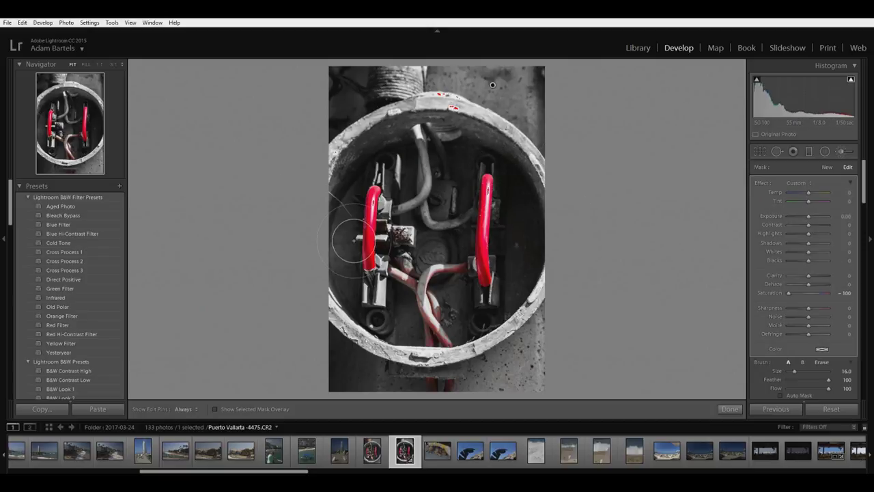
key(h)
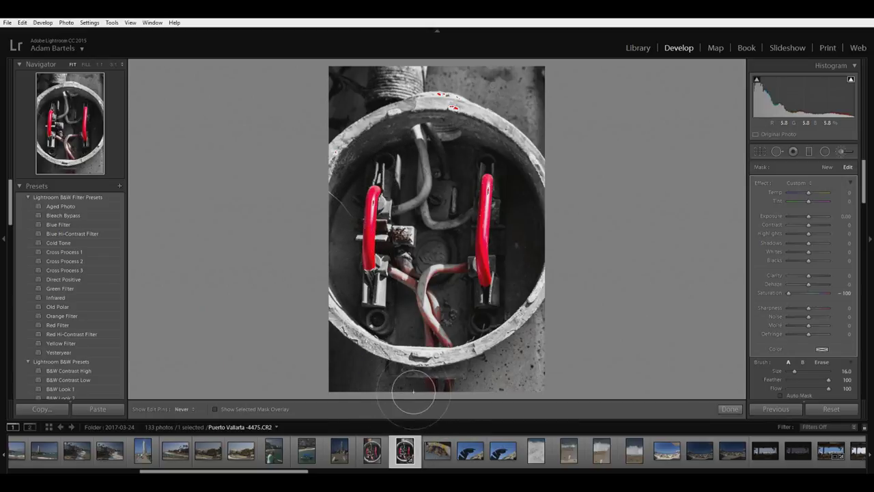
key(bracketleft)
key(h)
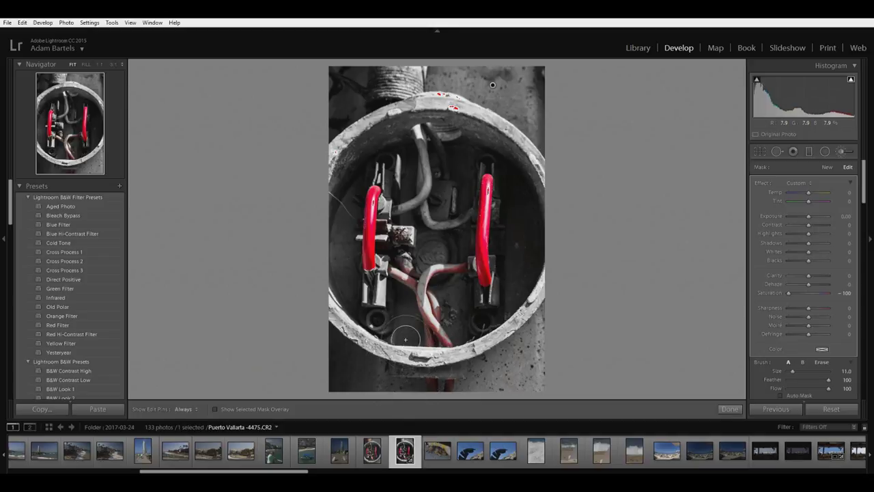
key(h)
key(bracketleft)
key(h)
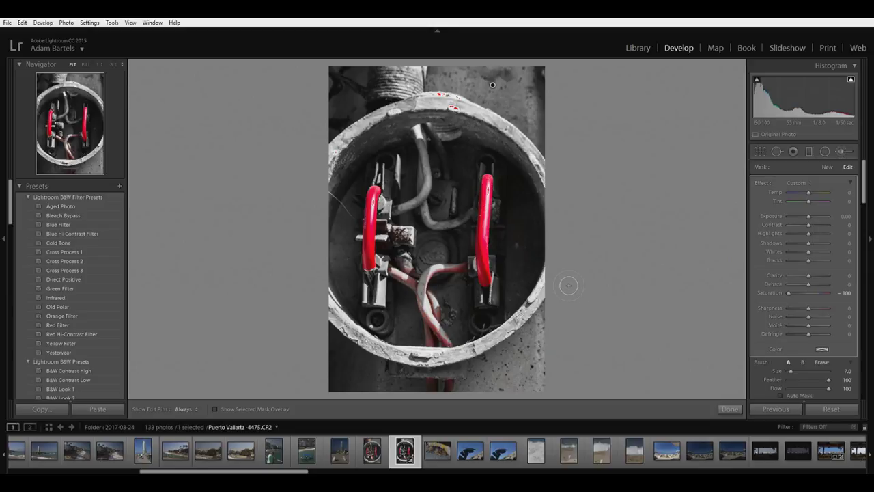
key(h)
key(h)
Crop the photo to a 5 x 7 aspect, shifting the image up within the frame, and apply it
click(757, 152)
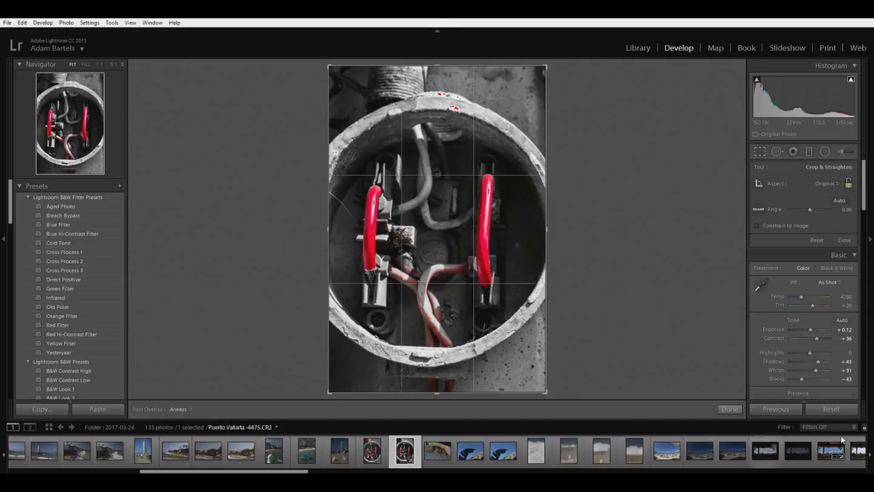
click(826, 183)
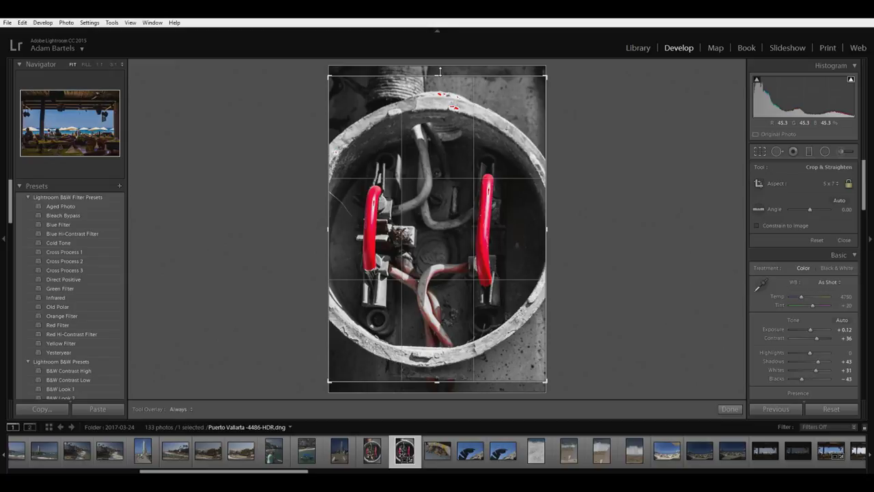
drag(440, 73, 439, 72)
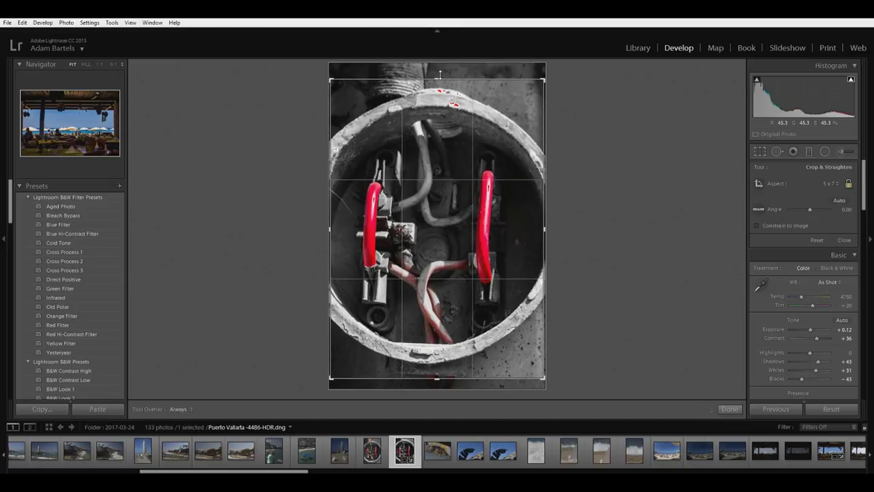
drag(448, 255, 454, 234)
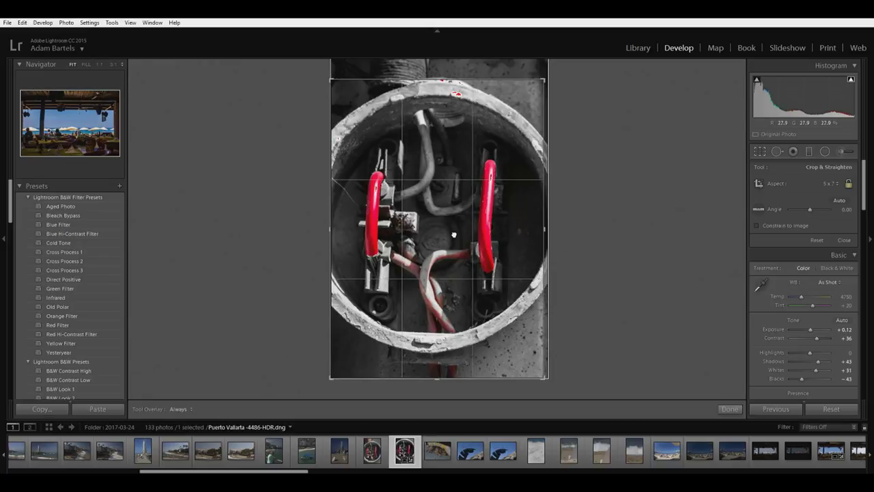
click(730, 408)
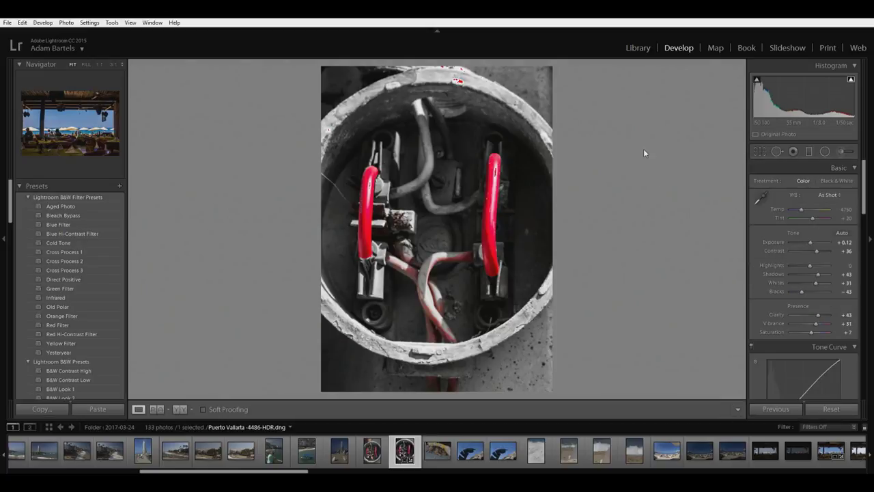
click(760, 151)
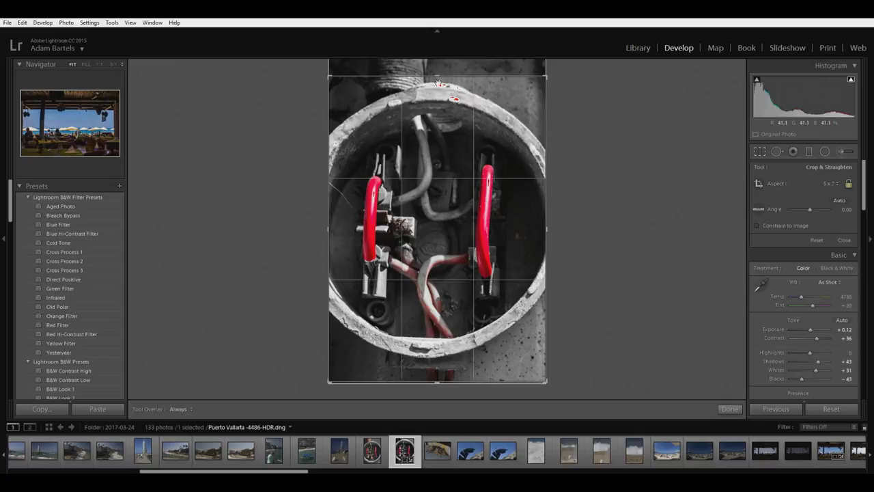
click(730, 408)
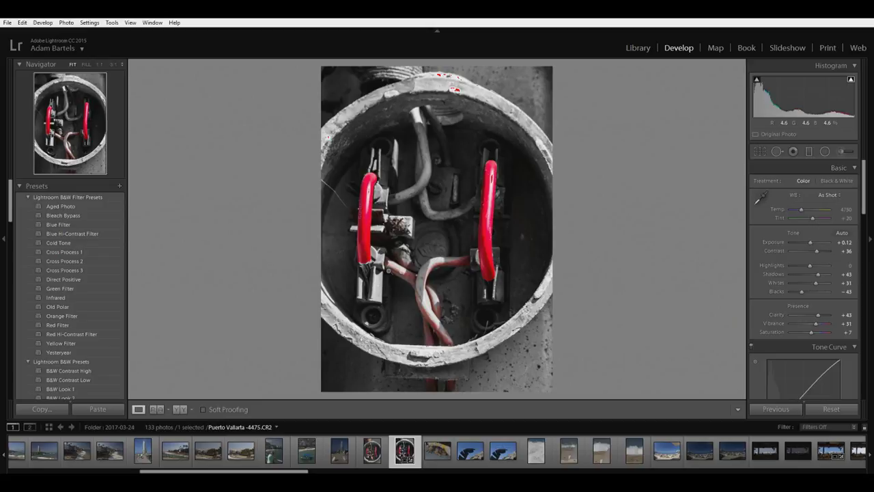
Paint Saturation -100 over the tinted metal beside the left handle, with brush Exposure reset to 0
click(846, 151)
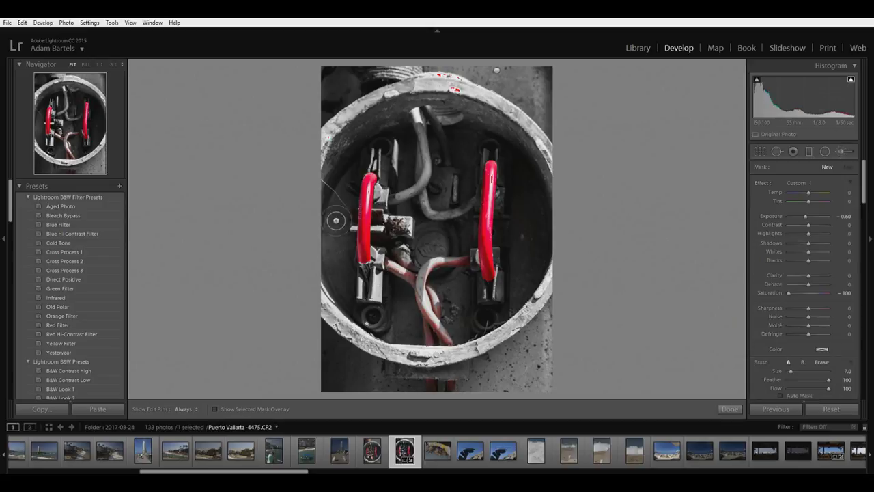
key(h)
mouse_move(414, 227)
mouse_down()
mouse_move(429, 214)
mouse_move(432, 230)
mouse_move(413, 237)
mouse_move(400, 215)
mouse_move(398, 236)
mouse_move(415, 174)
mouse_move(429, 215)
mouse_move(470, 220)
mouse_move(469, 211)
mouse_move(473, 237)
mouse_move(479, 209)
mouse_move(475, 200)
mouse_move(465, 236)
mouse_move(453, 204)
mouse_move(468, 216)
mouse_move(469, 207)
mouse_move(451, 191)
mouse_move(448, 232)
mouse_move(427, 204)
mouse_move(441, 238)
mouse_up()
key(h)
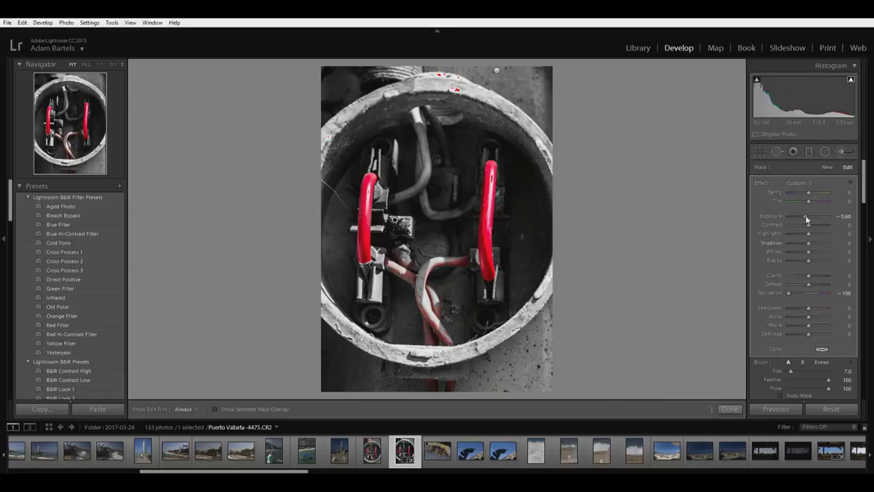
double_click(807, 216)
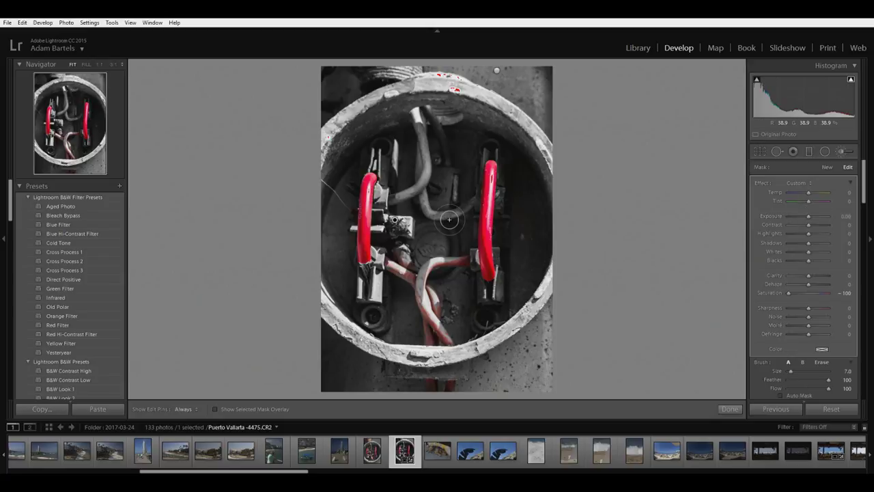
key(h)
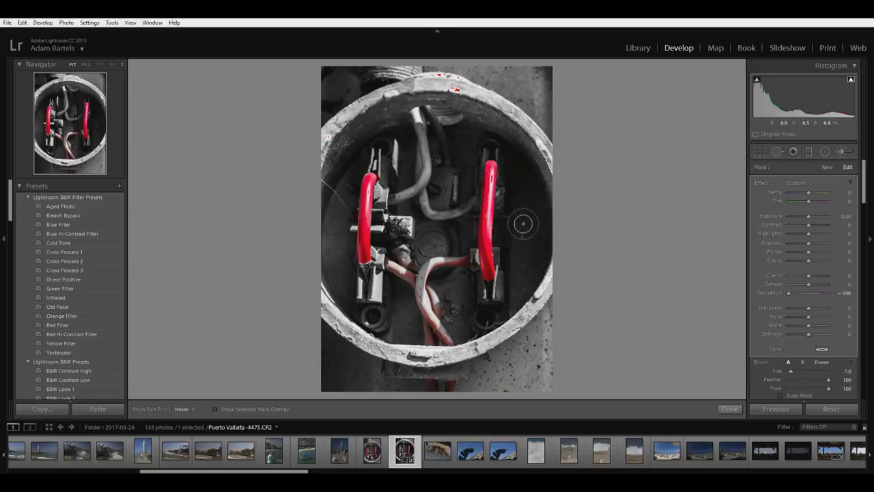
key(h)
key(h)
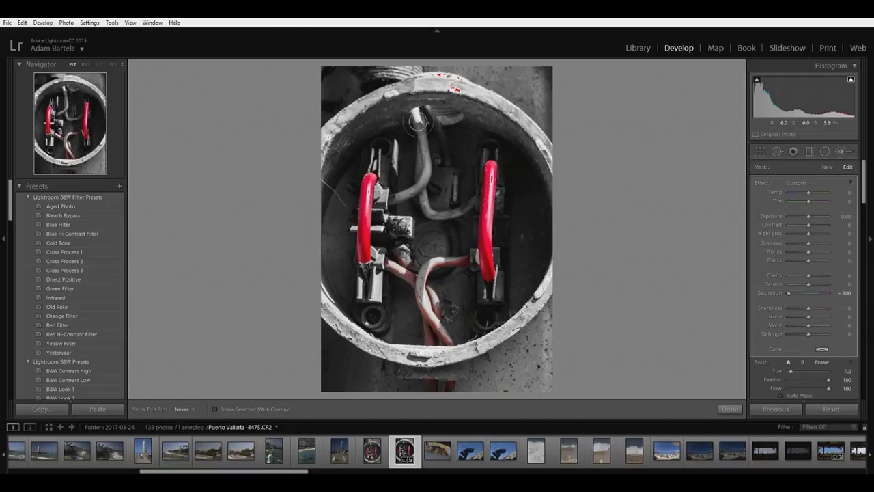
key(h)
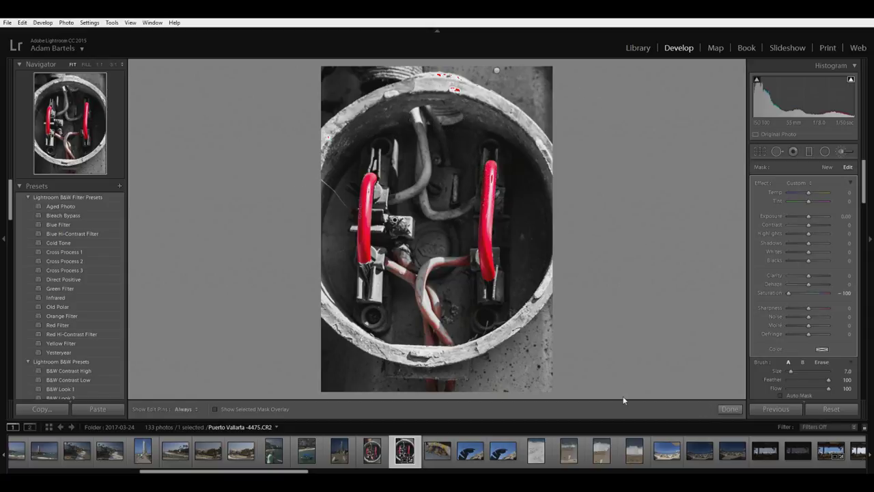